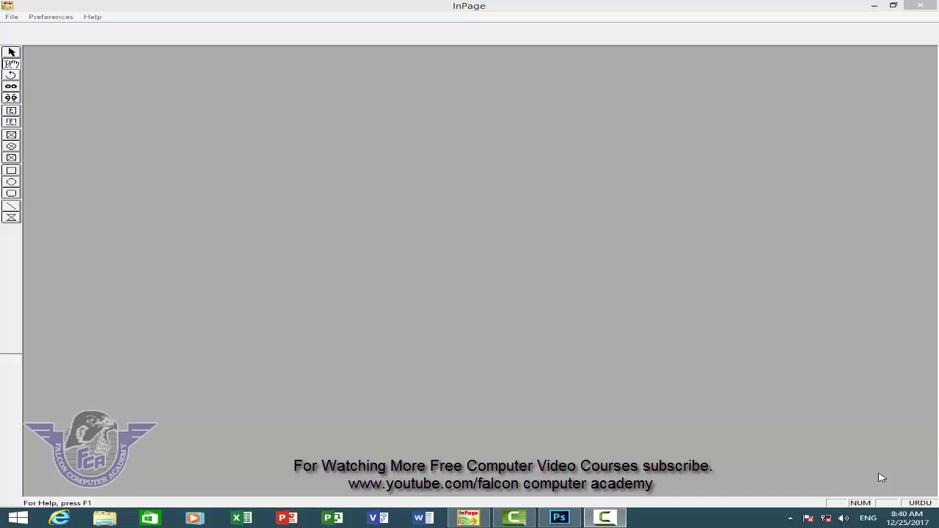
Bring the empty InPage window to the front.
left_click(614, 518)
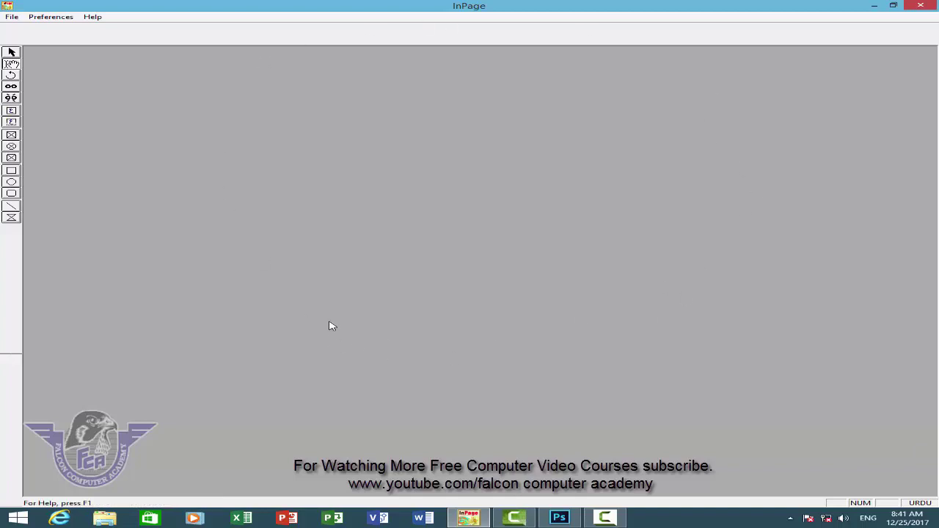
Create a new document with the default A4 210x297mm page settings.
left_click(12, 16)
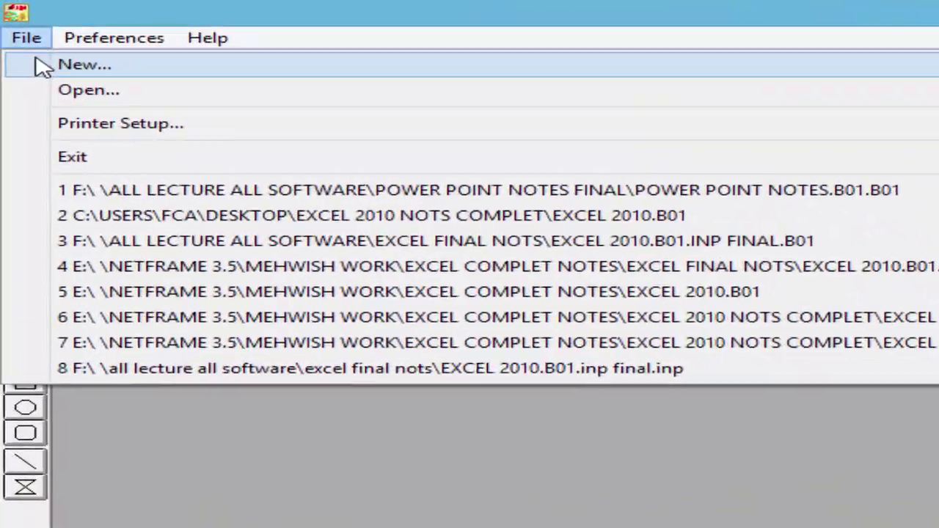
left_click(19, 29)
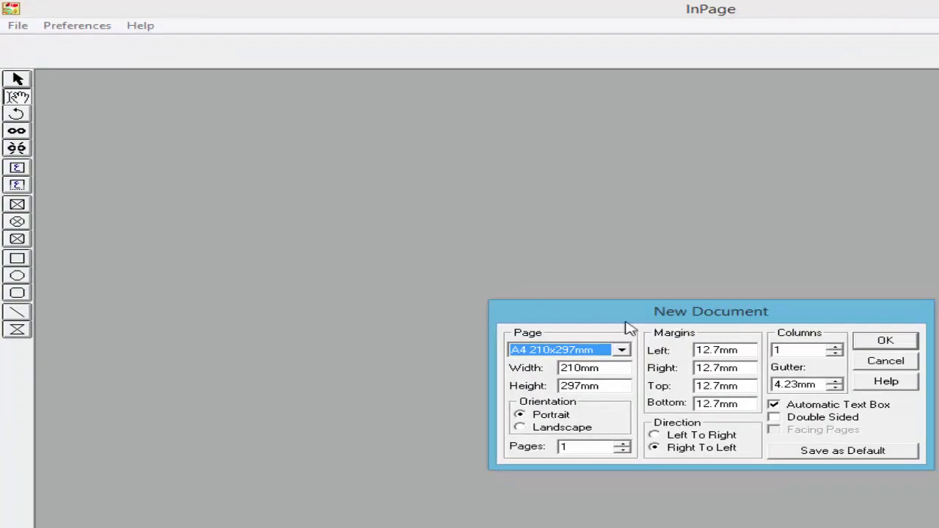
left_click(884, 341)
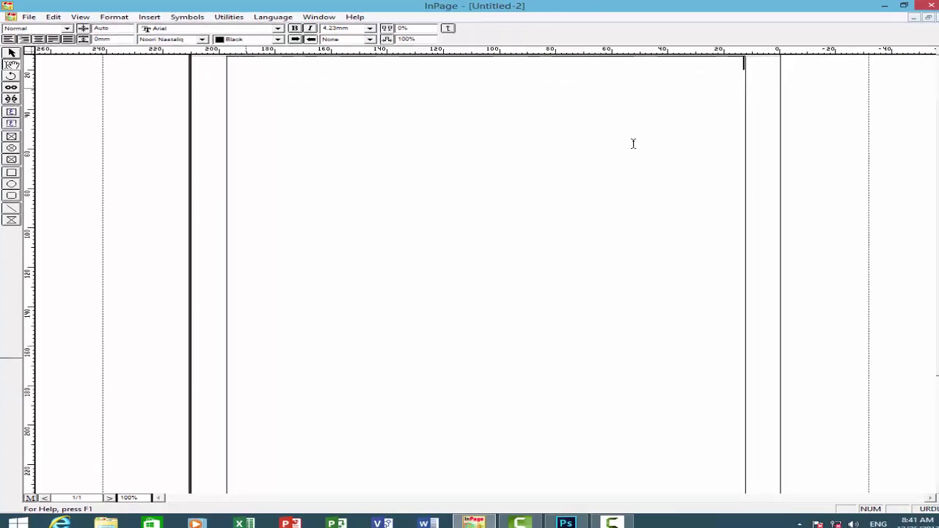
Fit the page, zoom to 200%, and type 'ق گ ح' at the page's top-right.
key("ctrl+0")
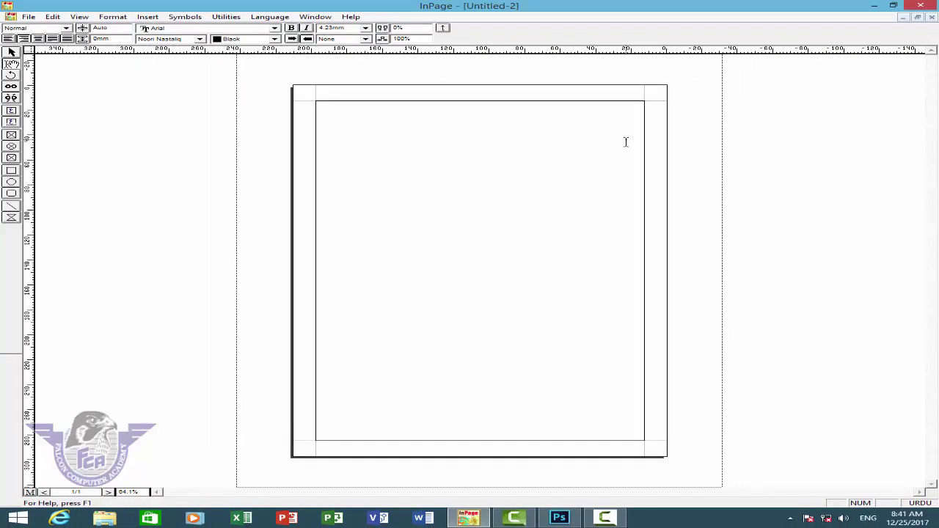
key("ctrl+2")
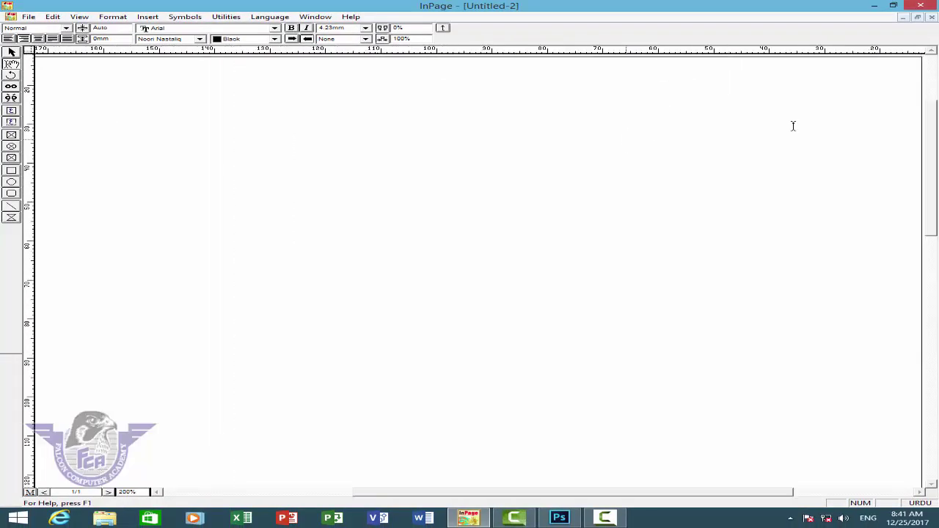
left_click(908, 197)
type("ق گ ")
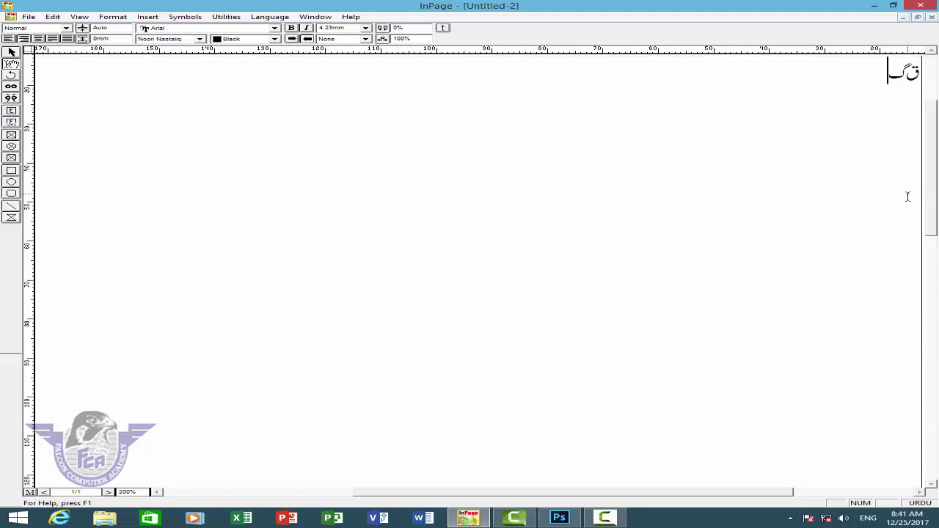
type("ح")
Check the Keyboard Preferences under Edit > Preferences, then cancel without changes.
left_click(53, 17)
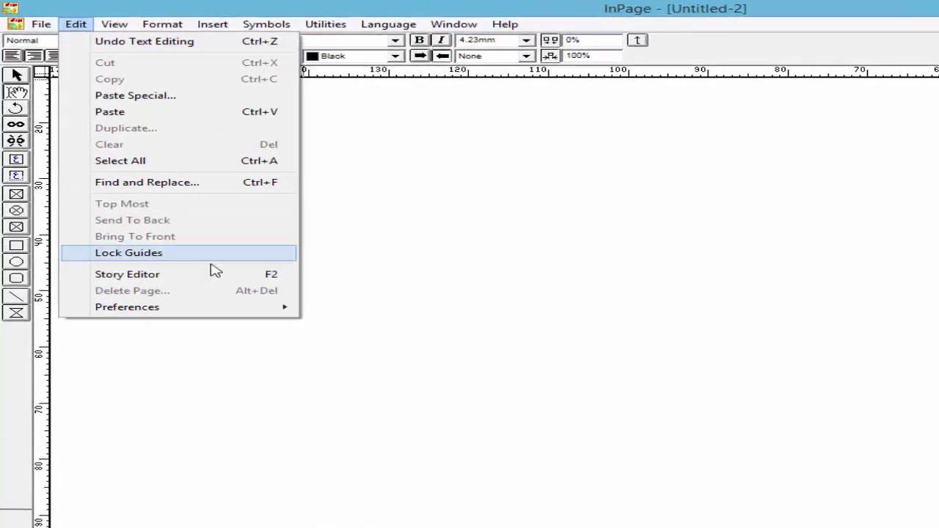
mouse_move(159, 214)
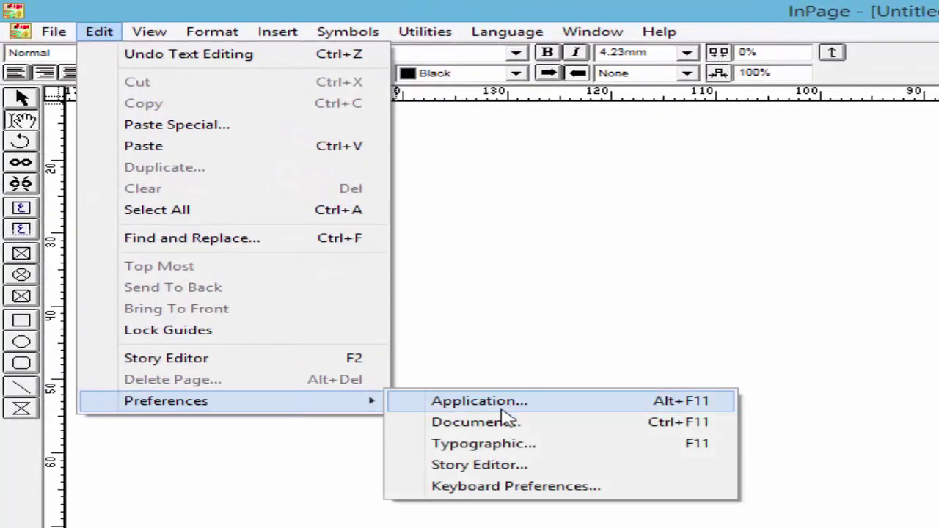
left_click(542, 488)
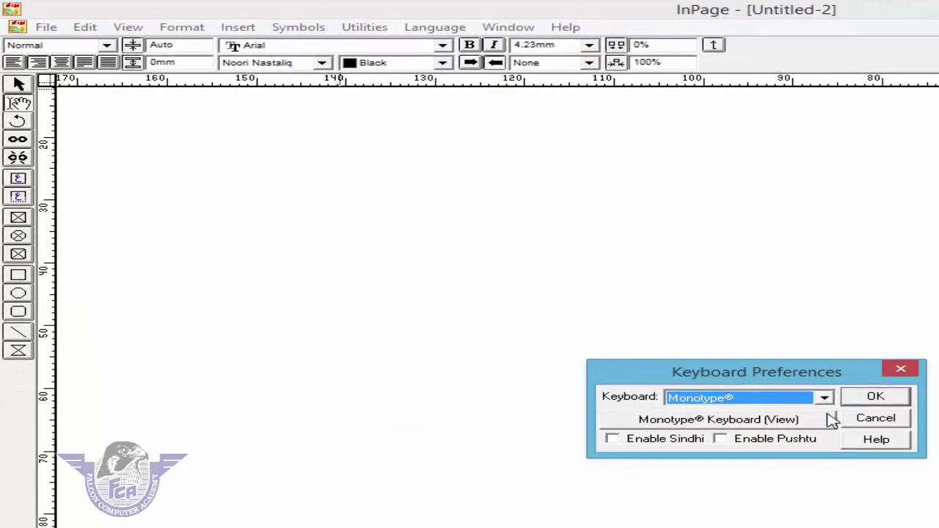
left_click(876, 420)
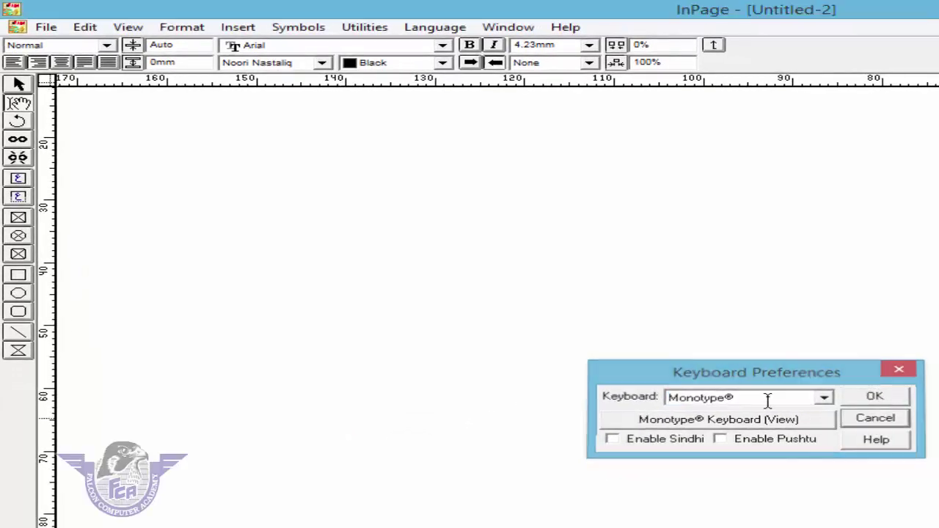
Close the untitled document without saving it.
left_click(46, 27)
left_click(74, 82)
left_click(776, 456)
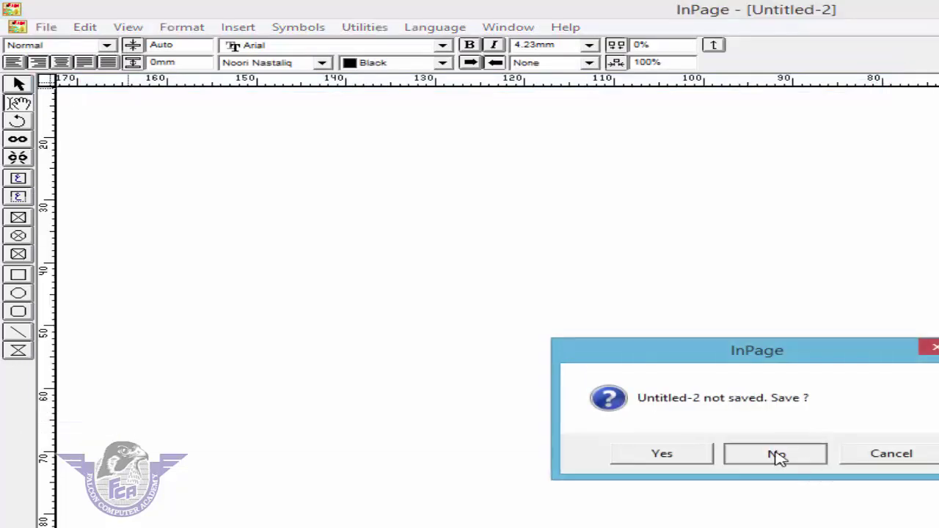
Select the Phonetic keyboard layout and display its key chart, moving the chart up-left.
left_click(88, 29)
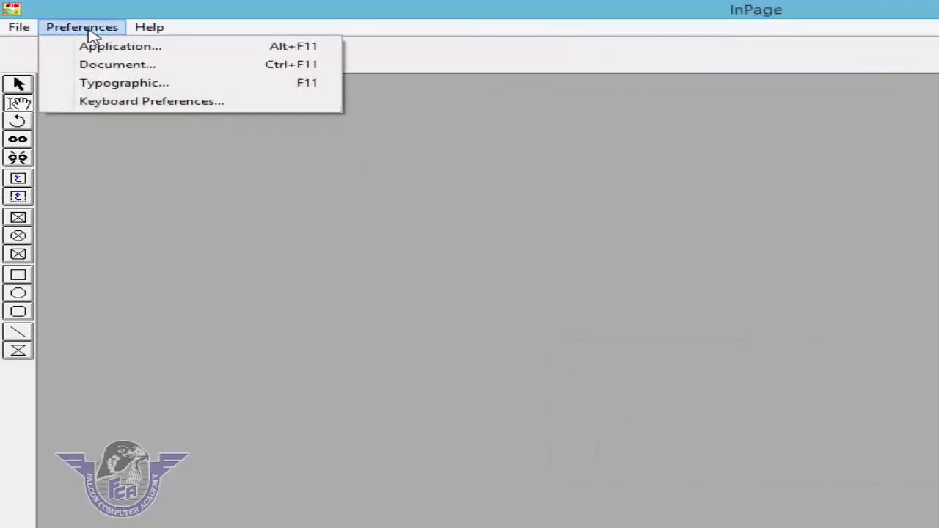
left_click(143, 109)
left_click(699, 398)
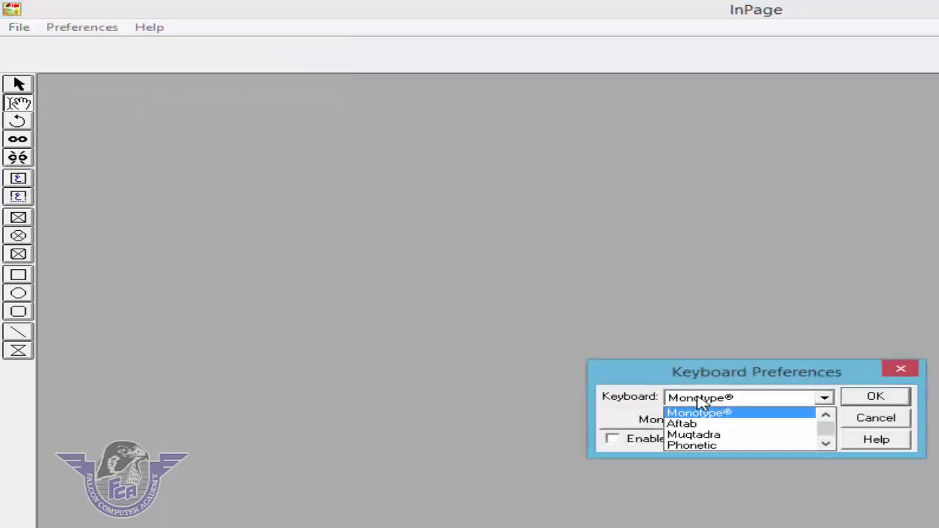
left_click(711, 447)
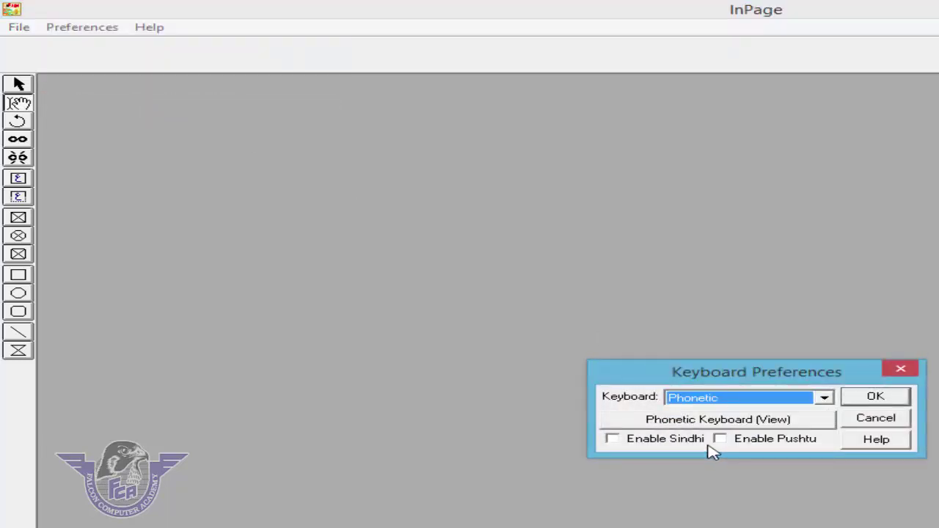
left_click(684, 427)
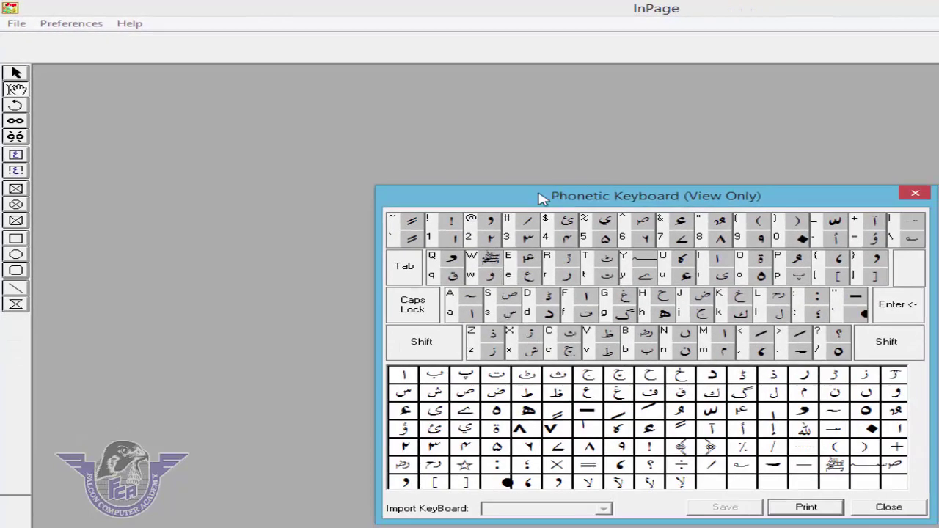
left_click_drag(539, 196, 473, 167)
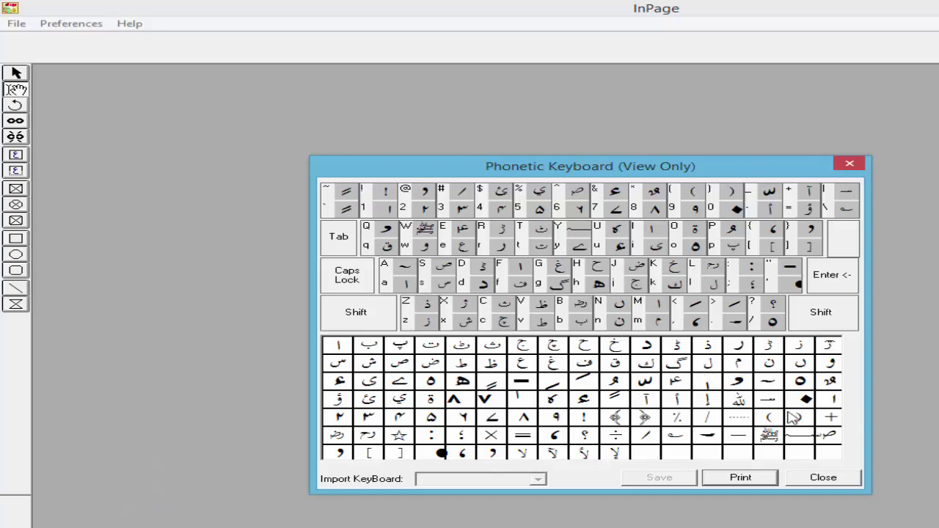
Confirm the Phonetic keyboard and create a new document with default page settings.
left_click(824, 482)
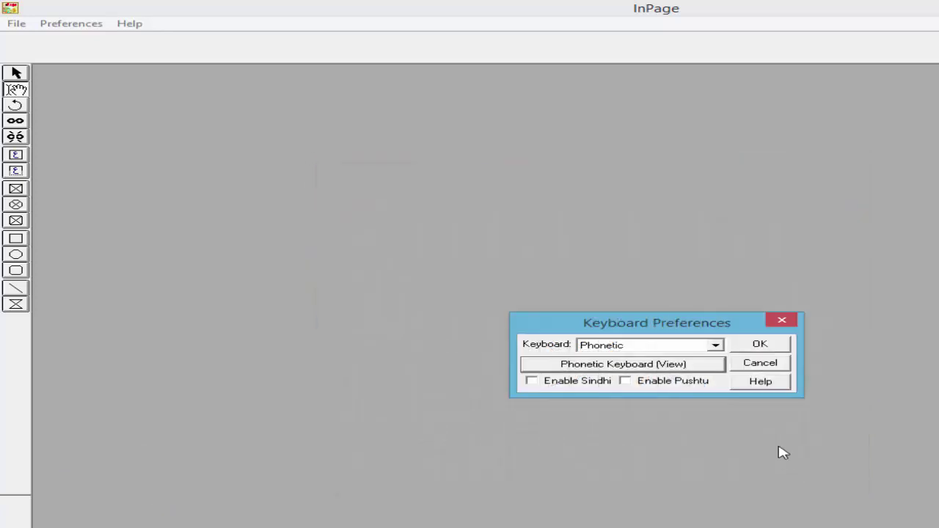
left_click(769, 350)
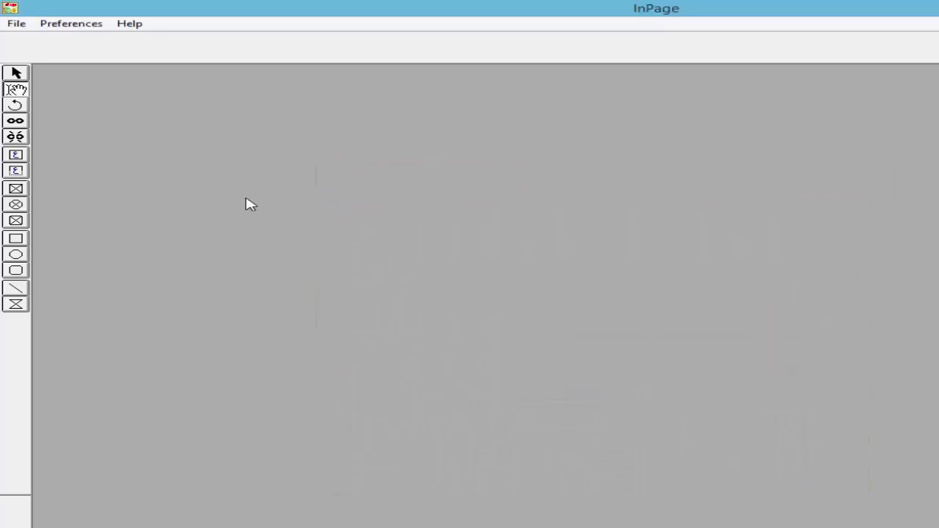
left_click(20, 26)
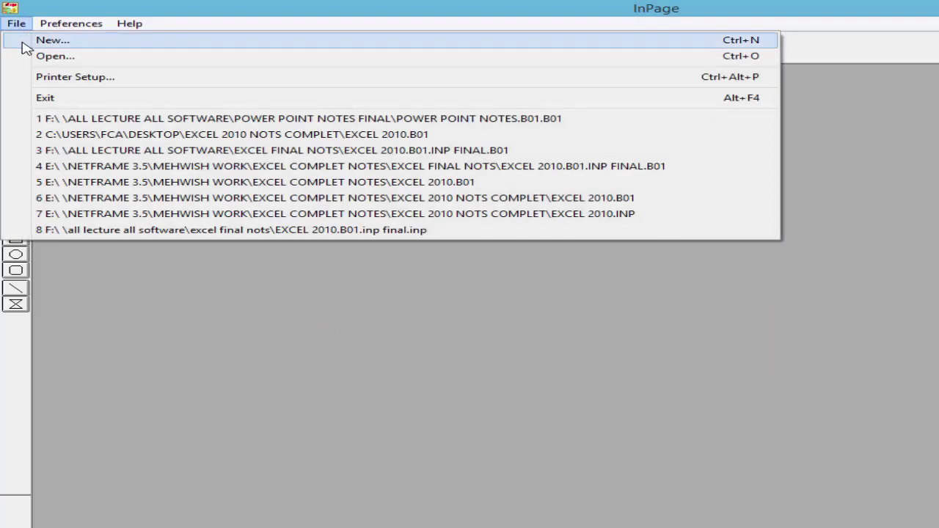
left_click(27, 39)
left_click(803, 316)
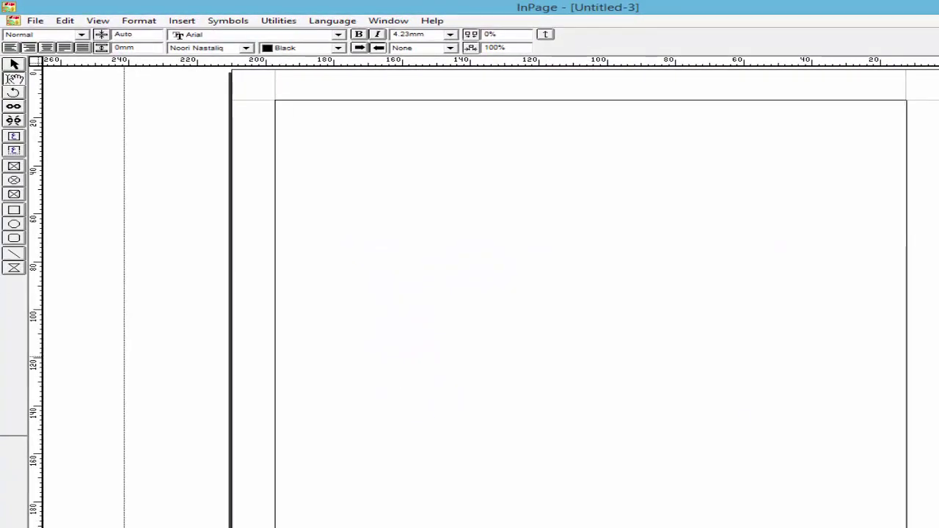
Zoom in and type 'اب پ ت ٹ' with the phonetic keyboard.
mouse_move(577, 527)
key("ctrl+1")
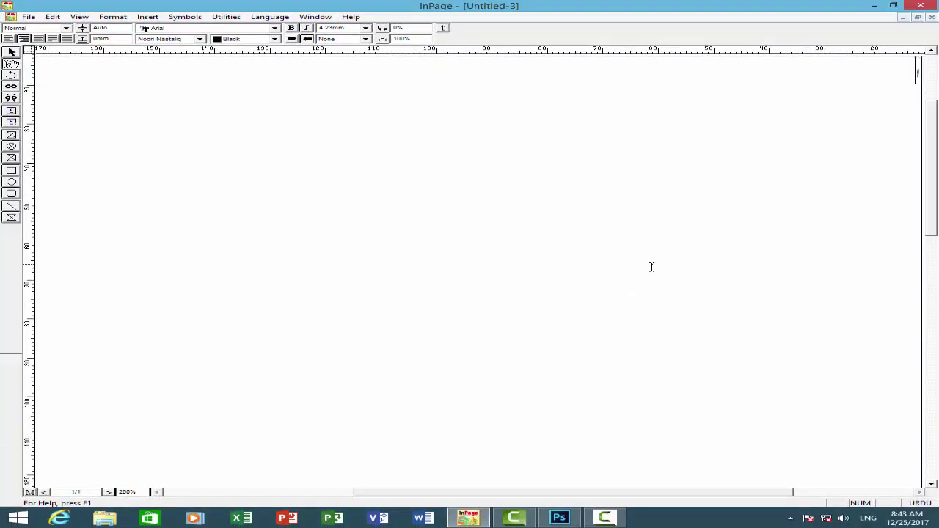
type("اب")
type(" پ ت")
type(" ٹ")
Close the practice document without saving, then check and cancel the New Document settings.
left_click(29, 17)
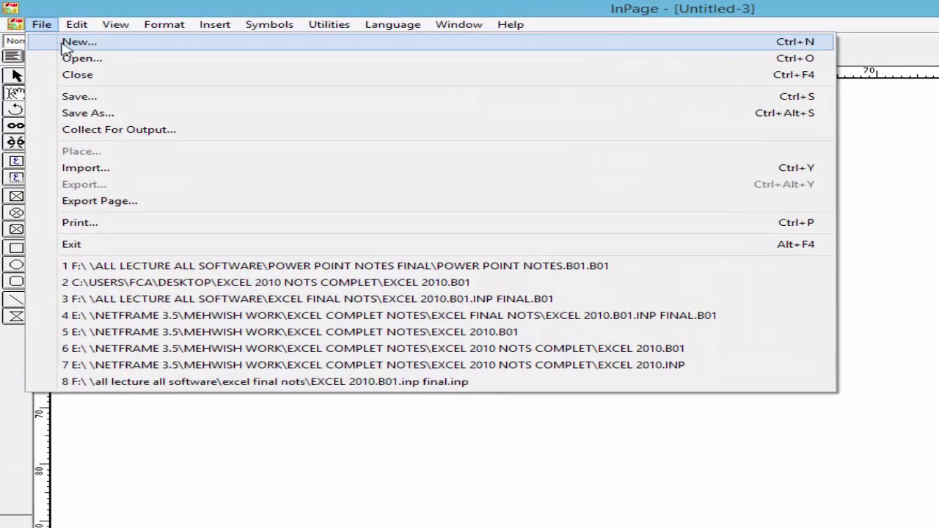
left_click(77, 76)
left_click(694, 411)
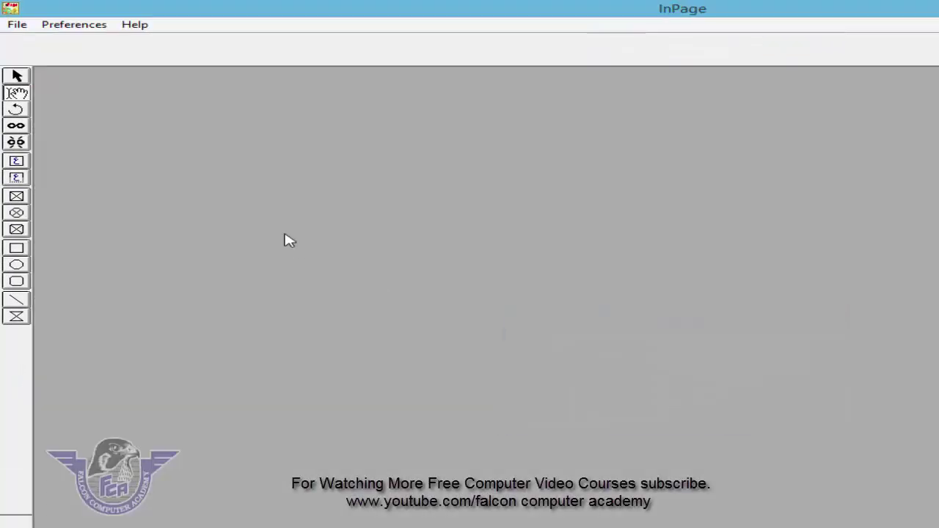
left_click(16, 24)
left_click(33, 42)
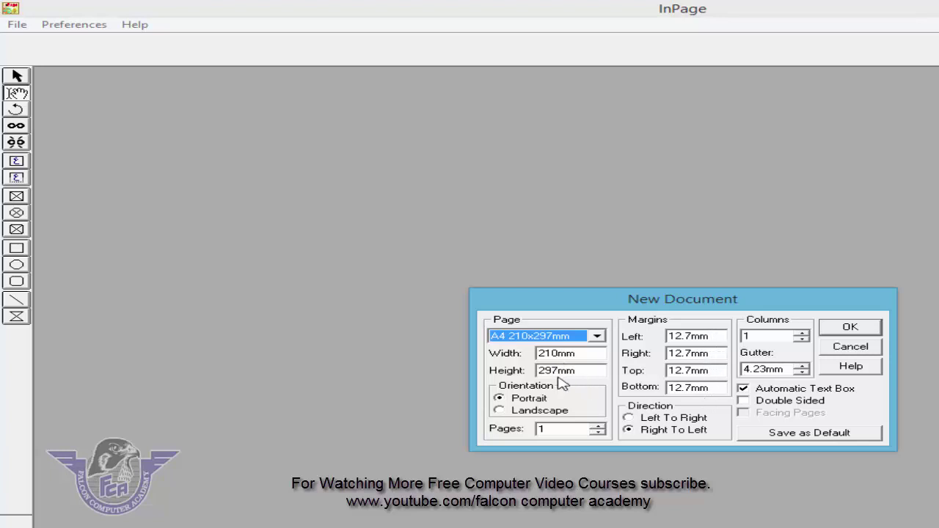
left_click(866, 348)
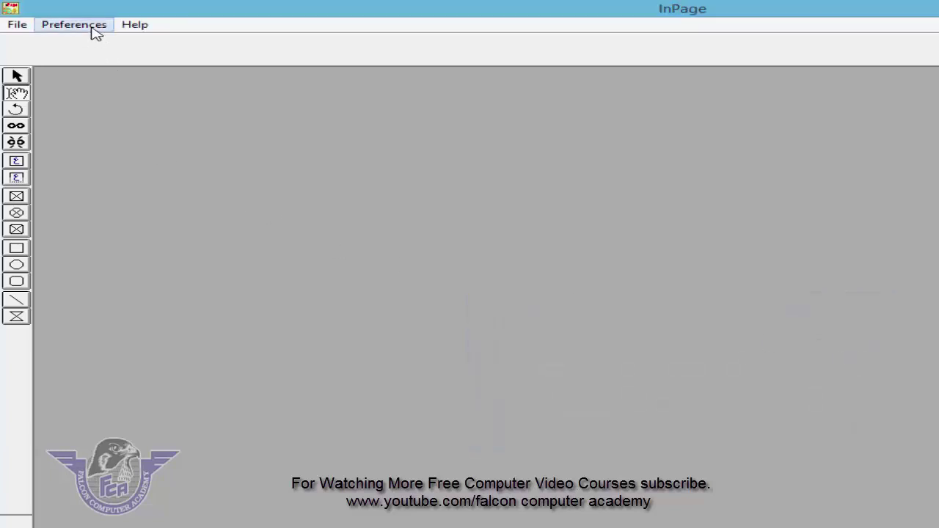
Set both General and Character measurement units to Inches in Document Preferences.
left_click(94, 28)
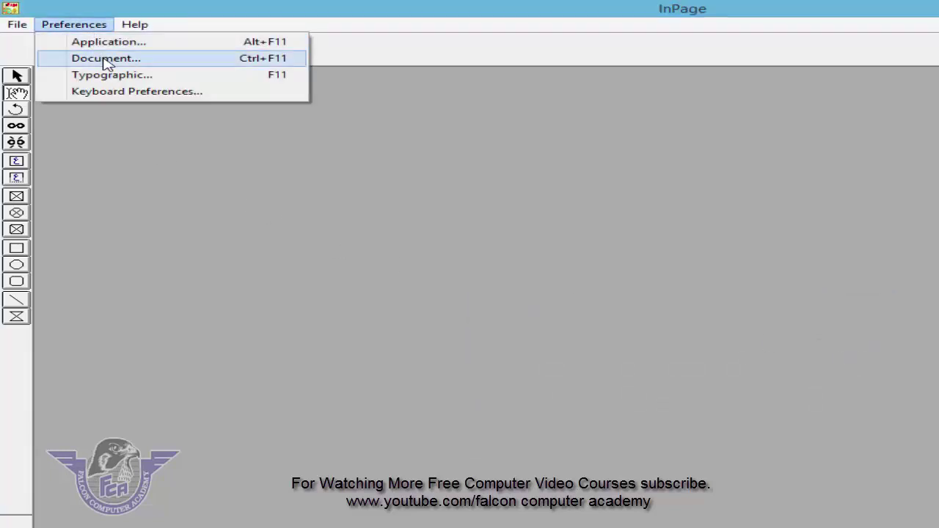
left_click(107, 58)
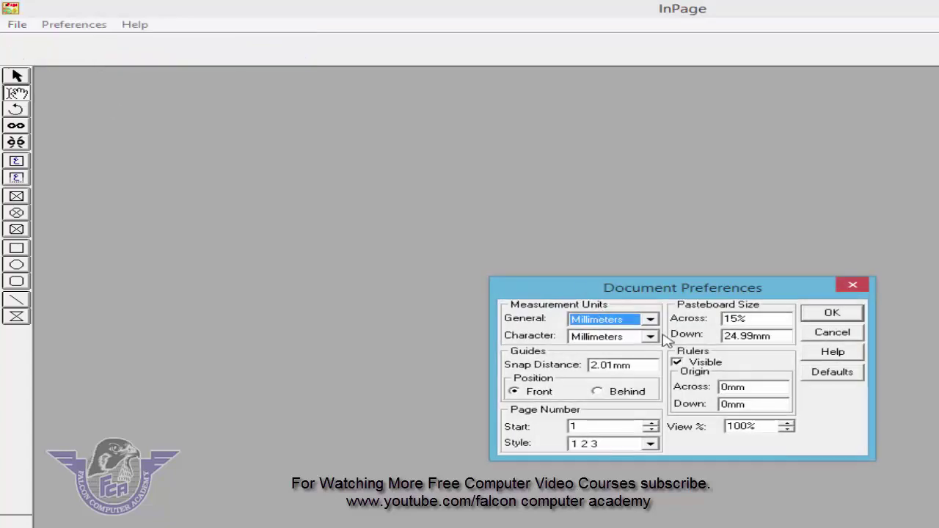
left_click(629, 320)
left_click(619, 332)
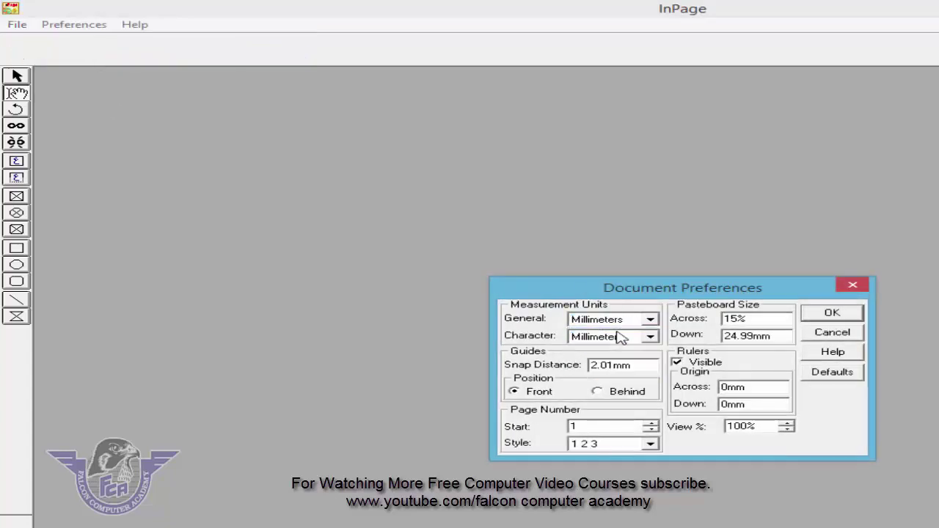
left_click(617, 336)
left_click(615, 352)
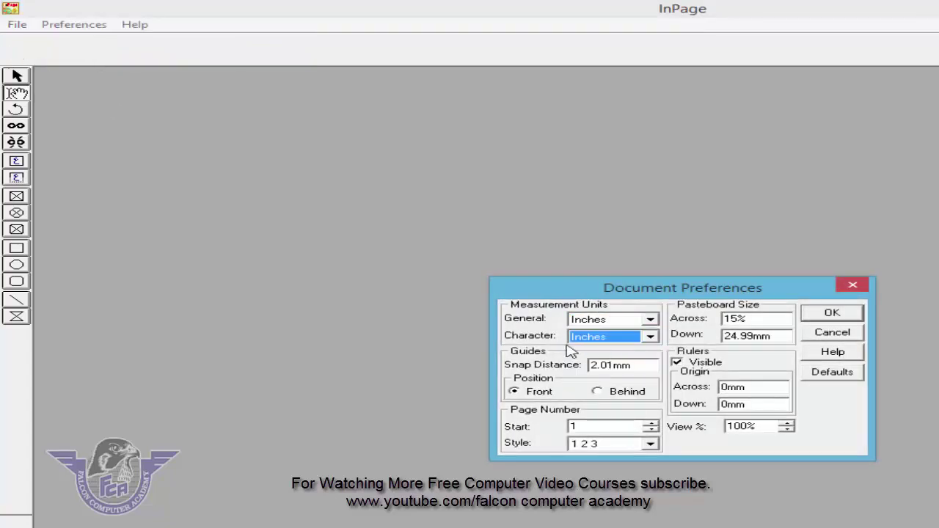
left_click(832, 314)
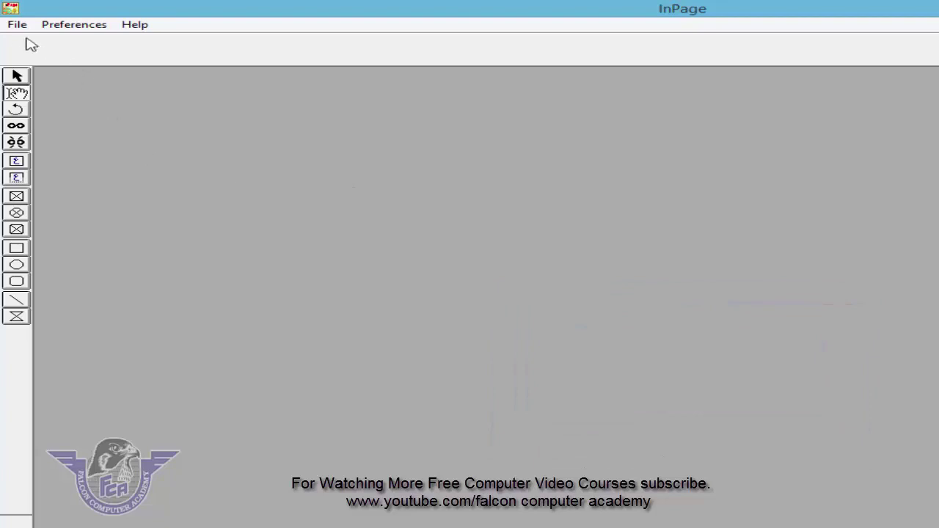
left_click(18, 24)
Create the A4 8.268" × 11.693" document, zoom in, and type 'فالکن کمپیوٹر اکیڈمی', fixing a typo.
left_click(27, 41)
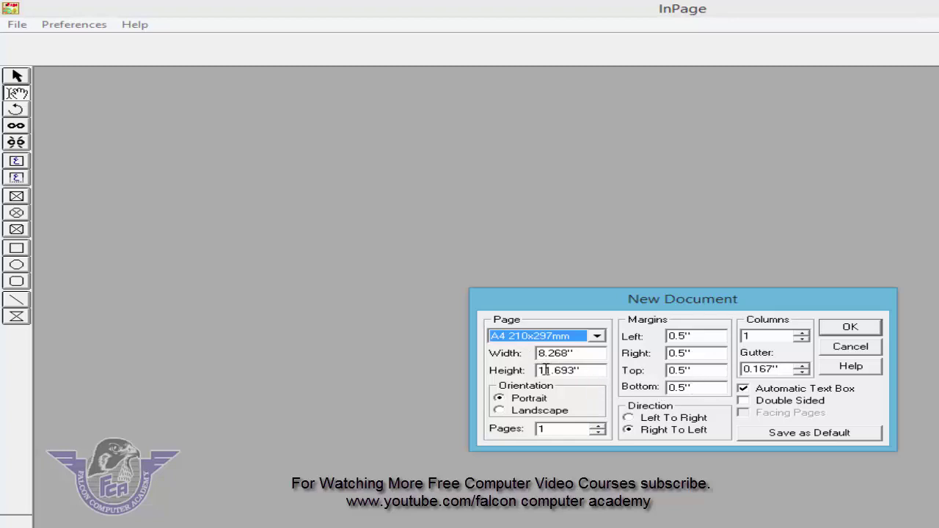
left_click(856, 329)
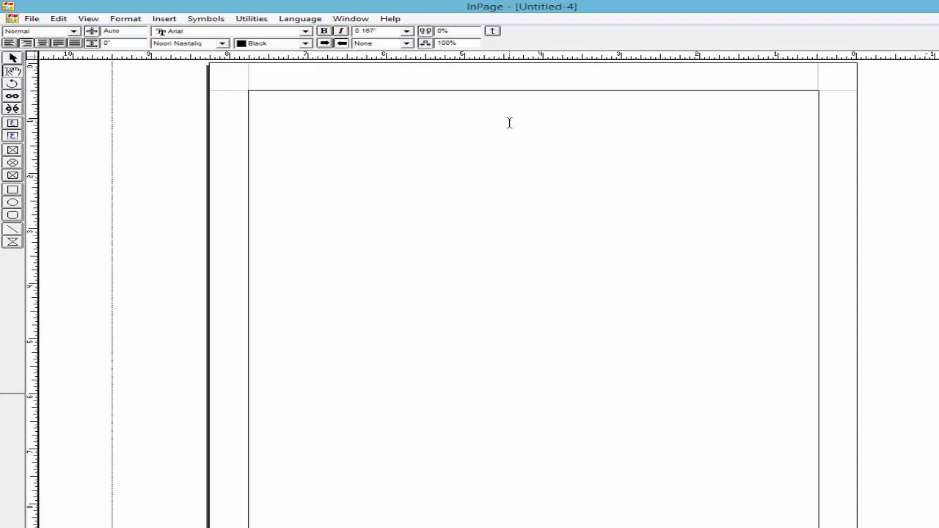
key("ctrl+1")
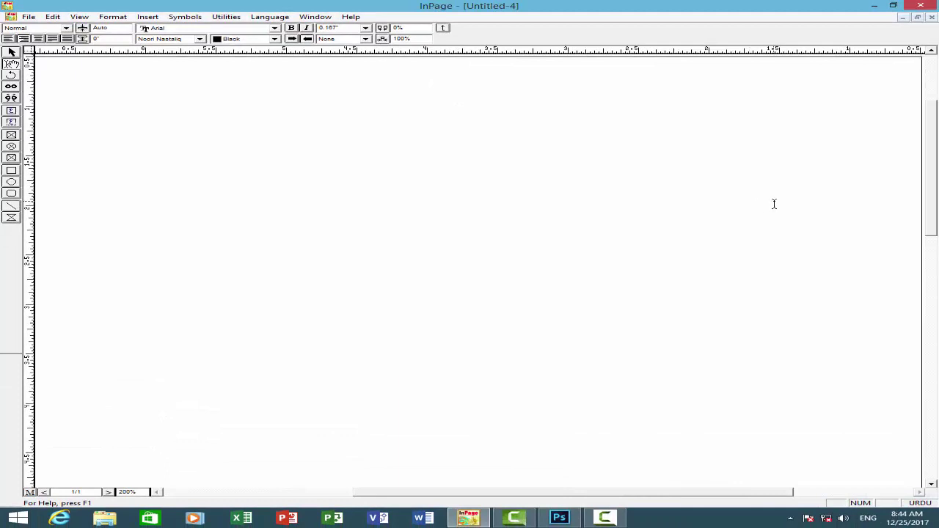
type("فالکن کم")
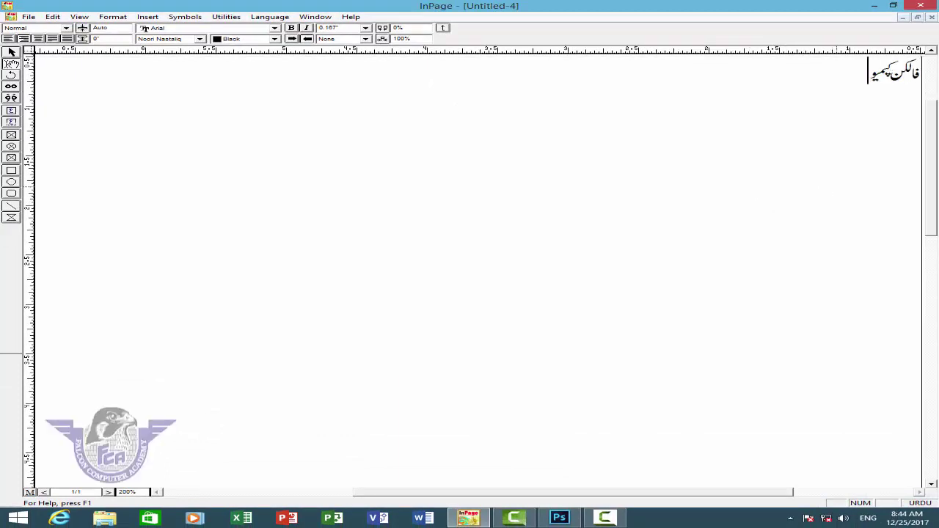
type("پیو")
key("BackSpace")
key("BackSpace")
key("BackSpace")
type("مپ")
type("یوٹر اکیڈم")
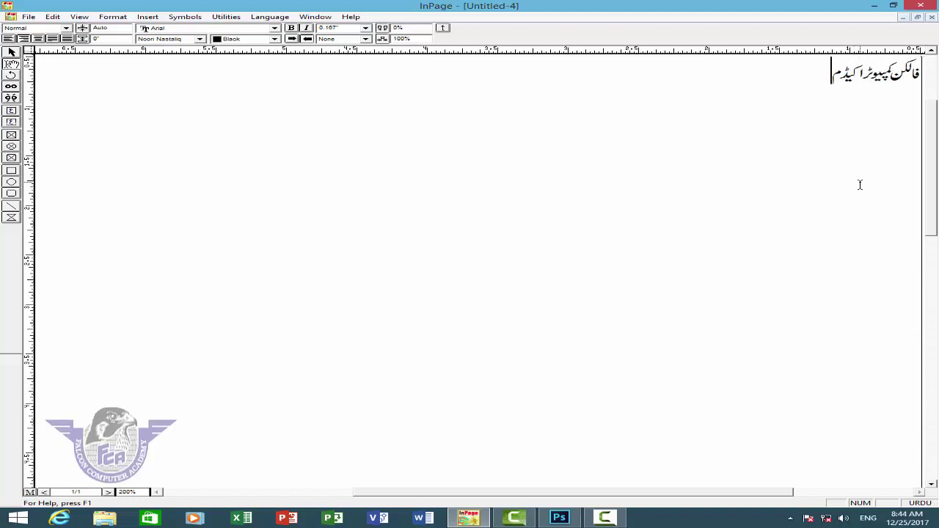
type("ی")
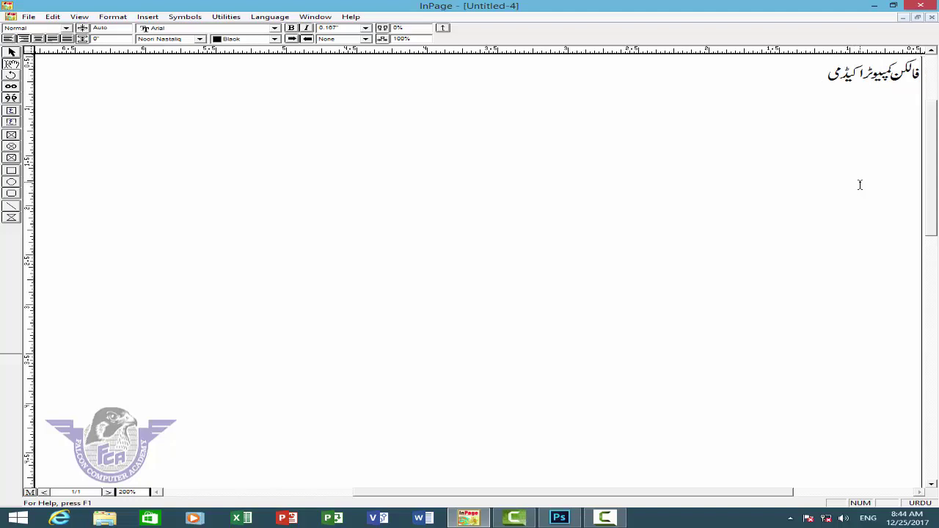